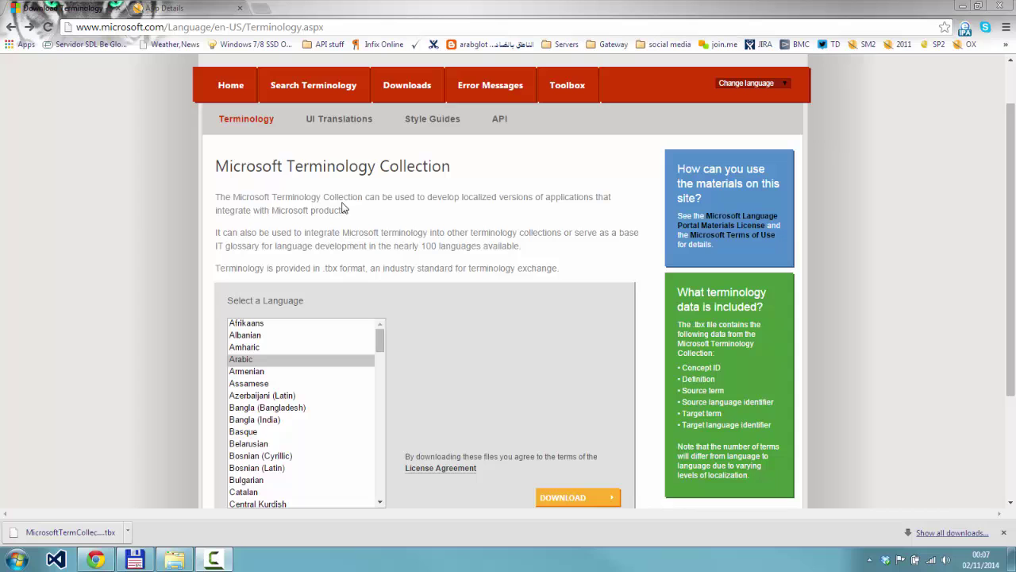
left_click(175, 10)
mouse_move(441, 141)
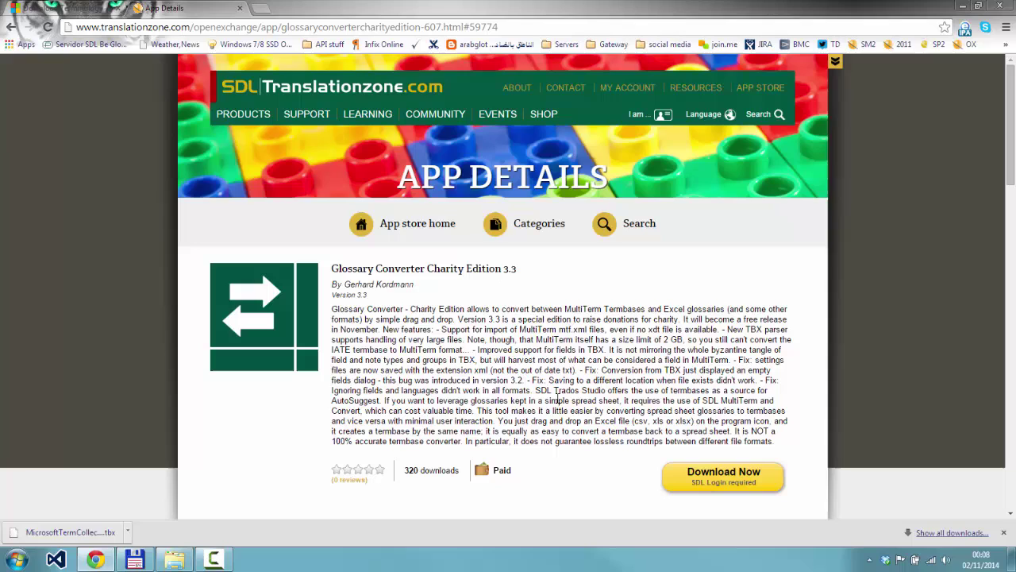
scroll(559, 367, "down", 6)
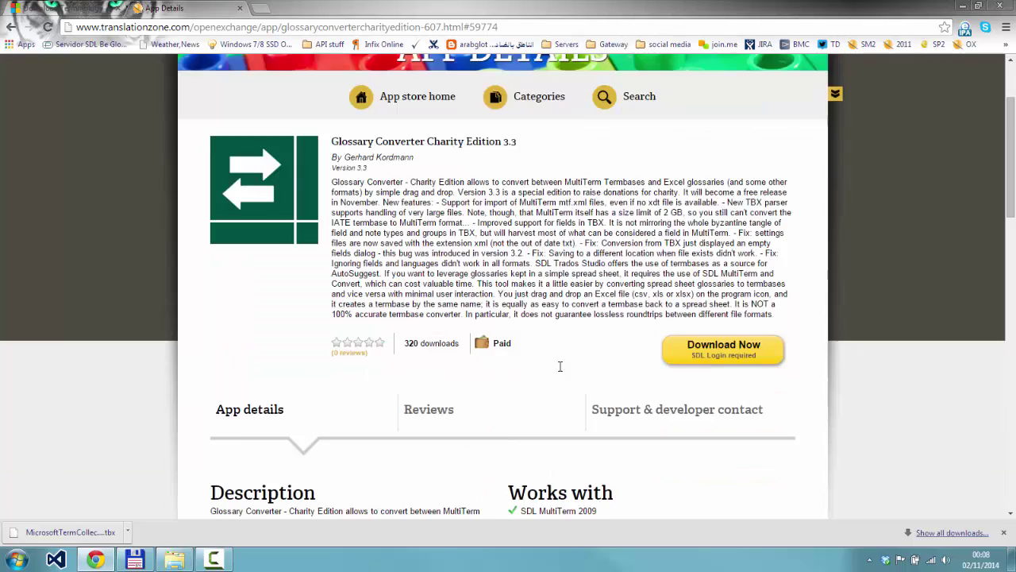
scroll(553, 362, "up", 6)
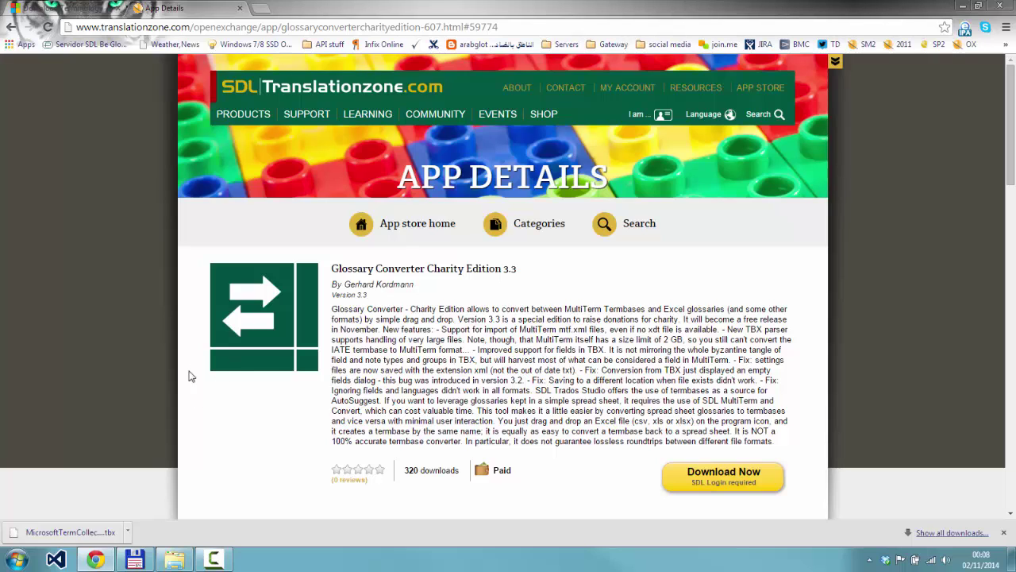
Step: Return to the Microsoft Terminology Collection page and download the Arabic terminology file
left_click(70, 8)
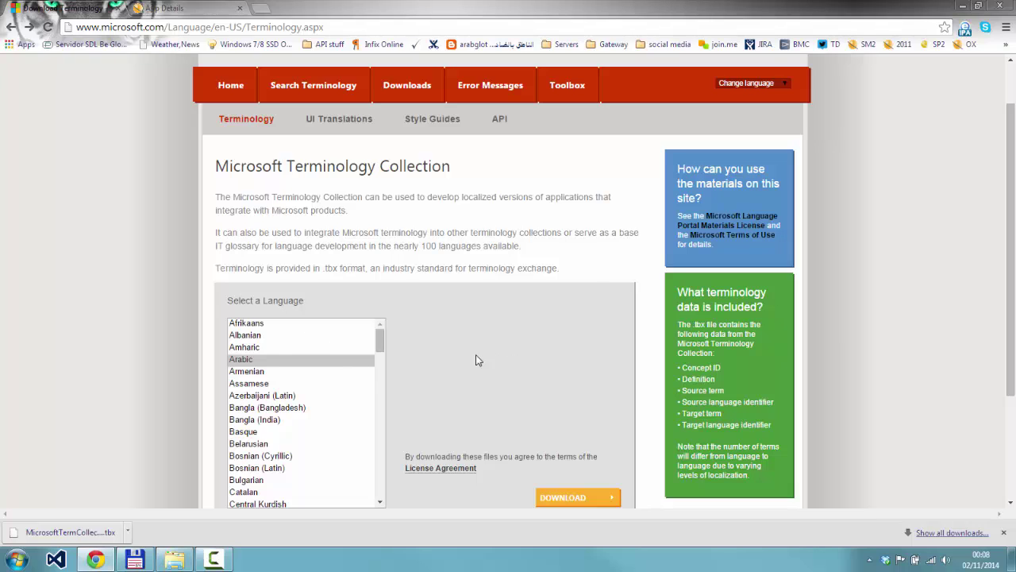
left_click(246, 361)
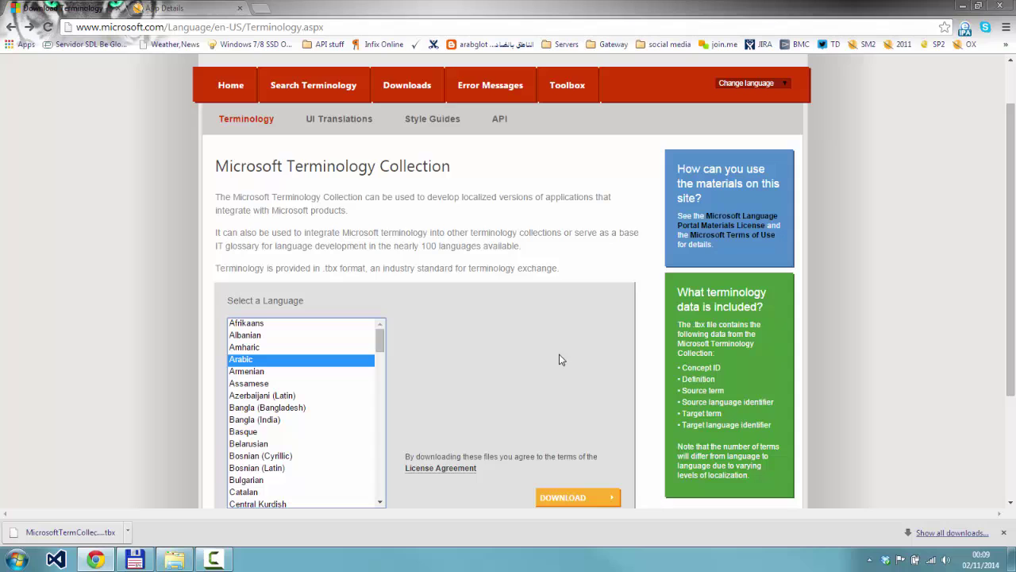
Step: Drag MicrosoftTermCollection.tbx from Total Commander into Excel, reaching the format-mismatch warning
left_click(136, 560)
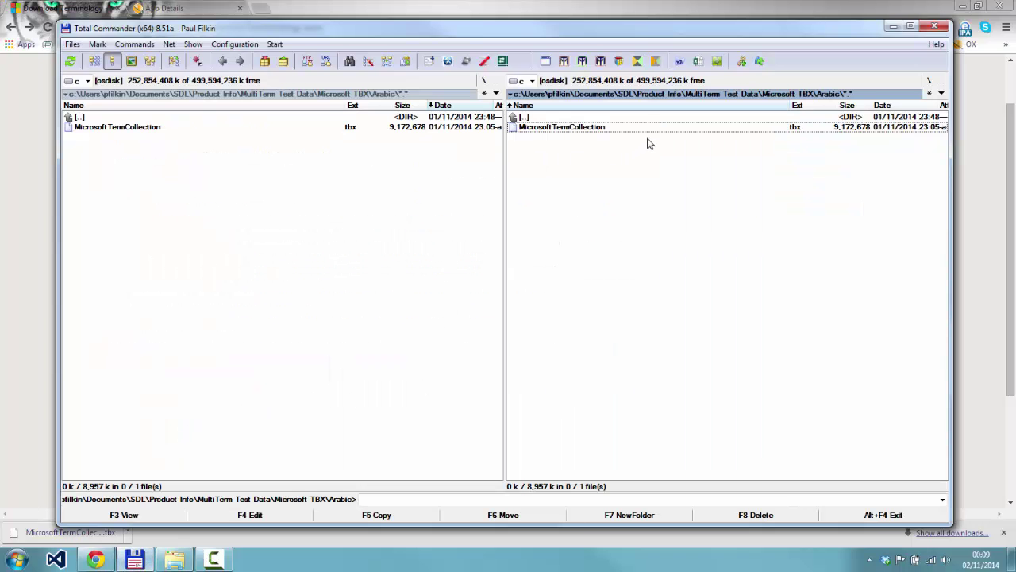
left_click(370, 134)
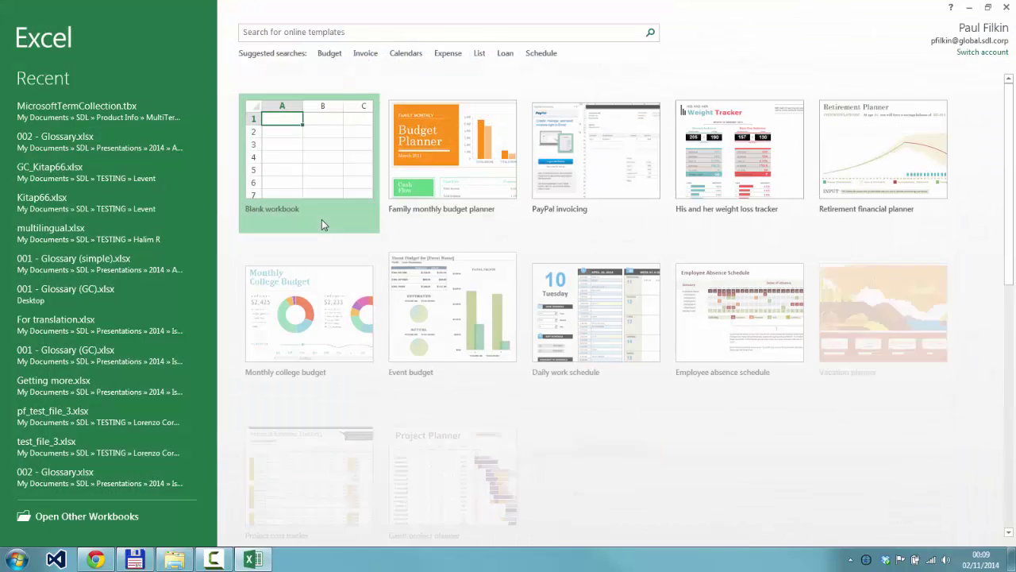
left_click(135, 560)
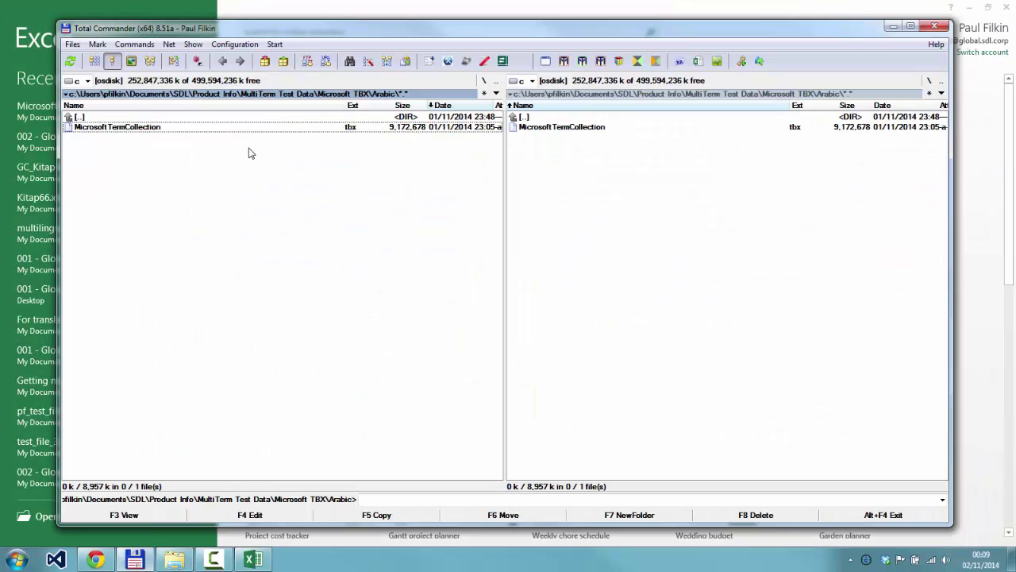
left_click_drag(235, 128, 294, 169)
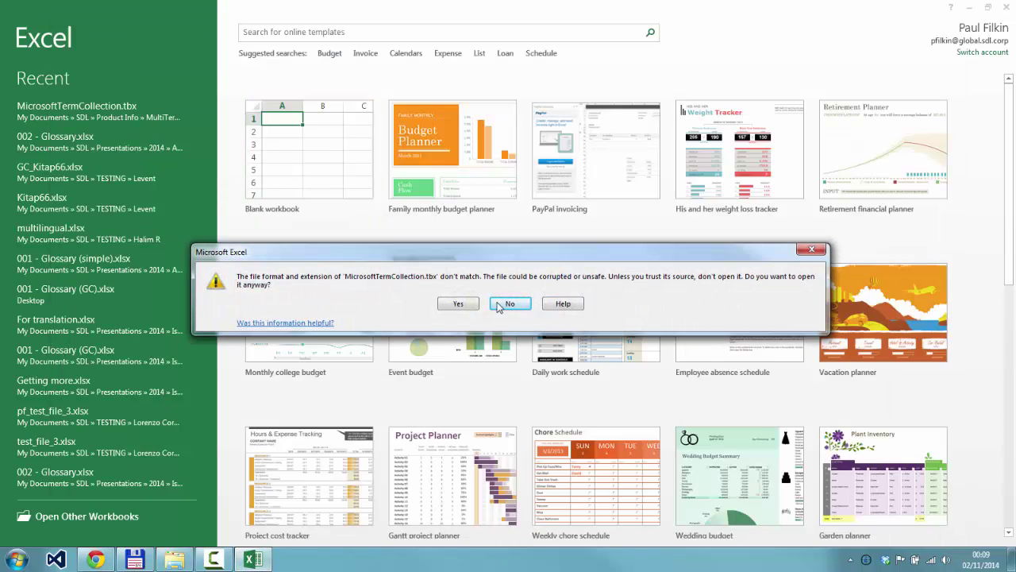
Step: Open the tbx anyway as an XML table, accepting the automatically created schema
left_click(459, 306)
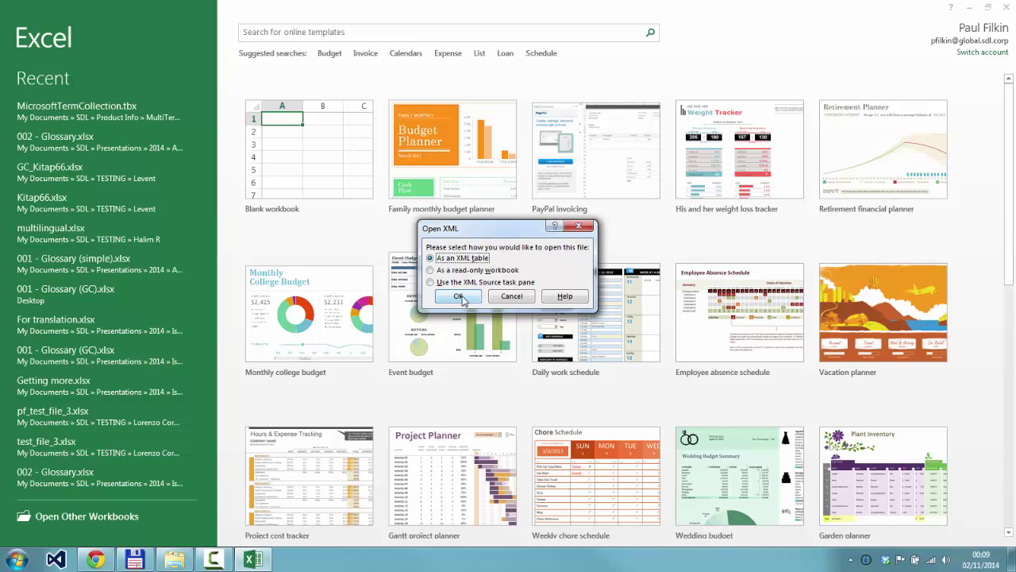
left_click(458, 295)
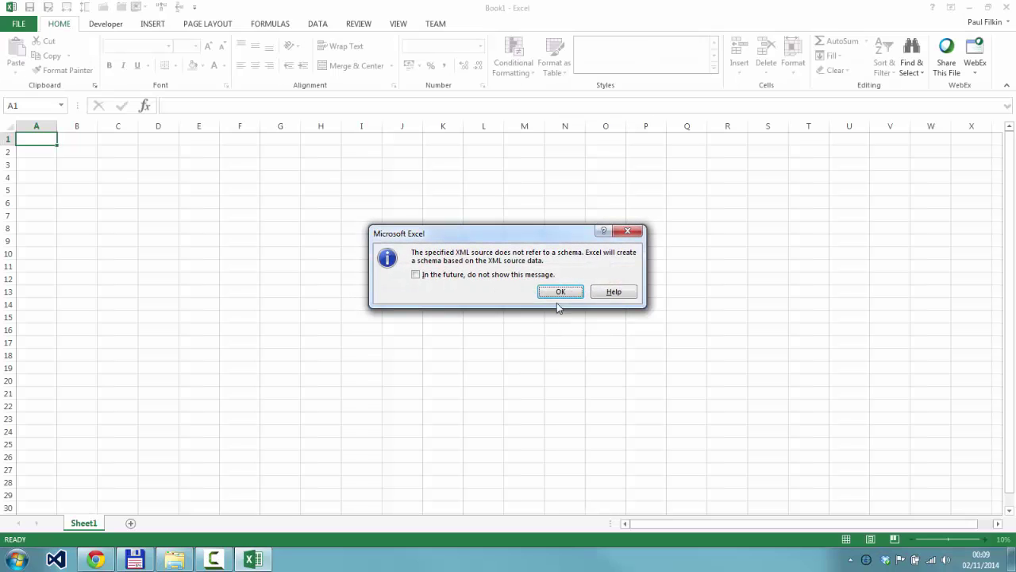
left_click(560, 292)
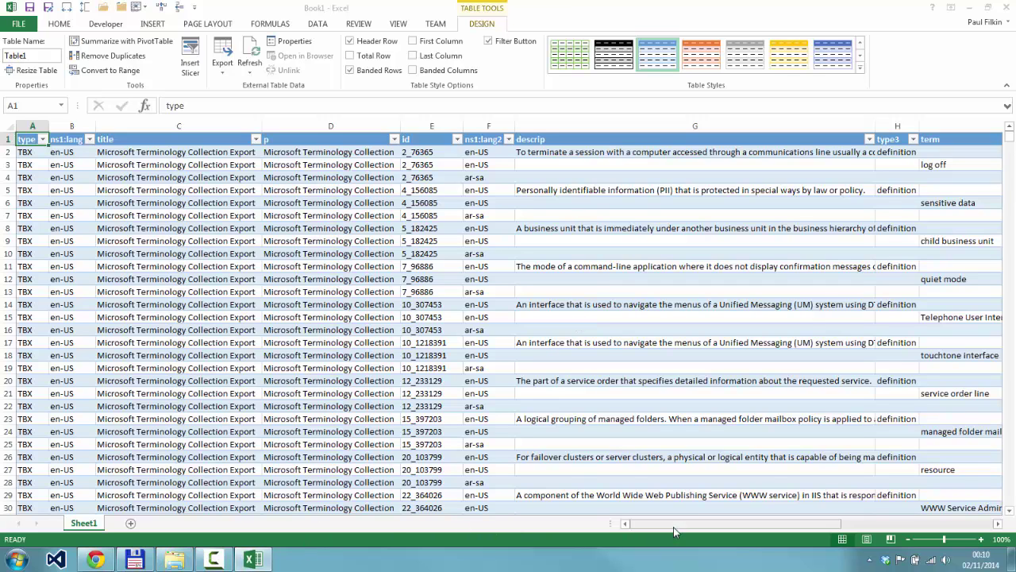
Step: Scroll to the termNote column and list its values: Noun, Verb, Adjective, Adverb, Proper Noun and others
left_click_drag(673, 531, 588, 547)
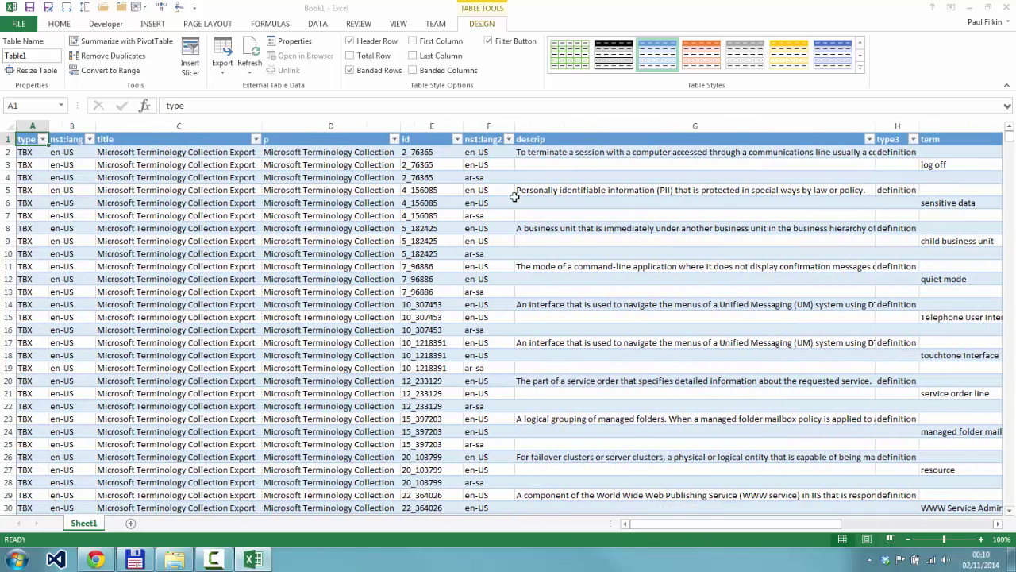
left_click_drag(657, 525, 856, 527)
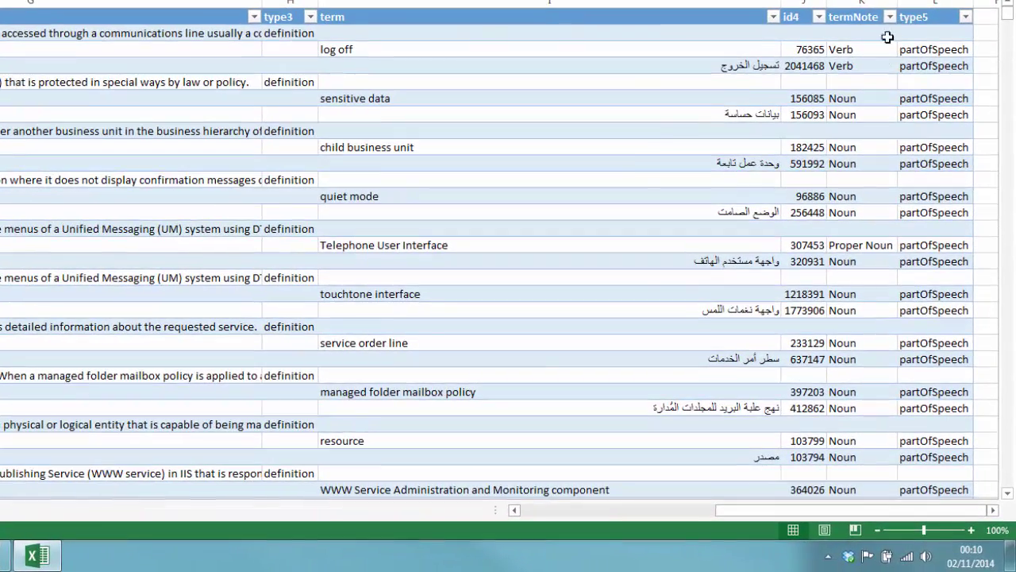
left_click(889, 19)
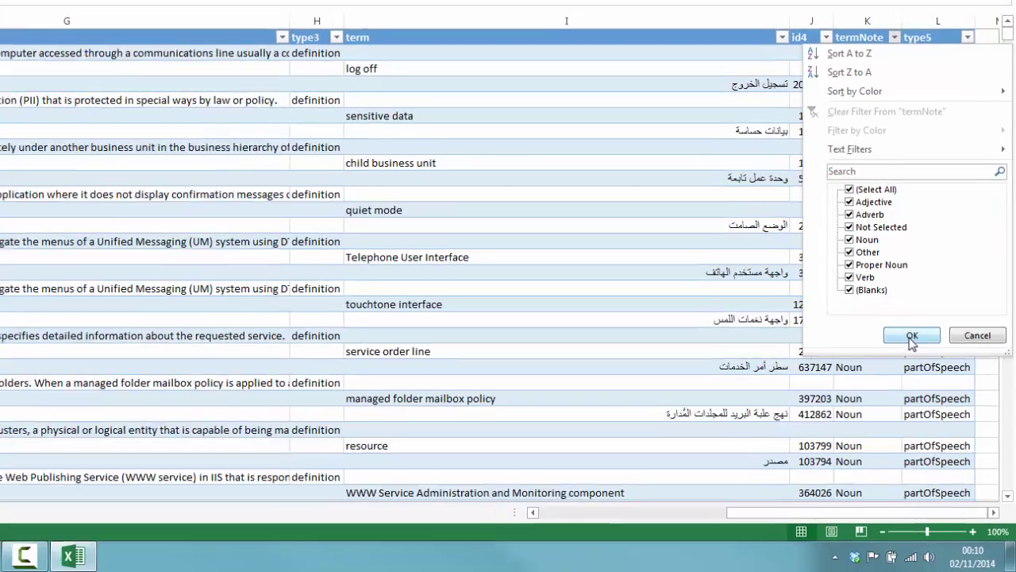
Step: Dismiss the termNote value list unfiltered and close the workbook without saving
left_click(912, 335)
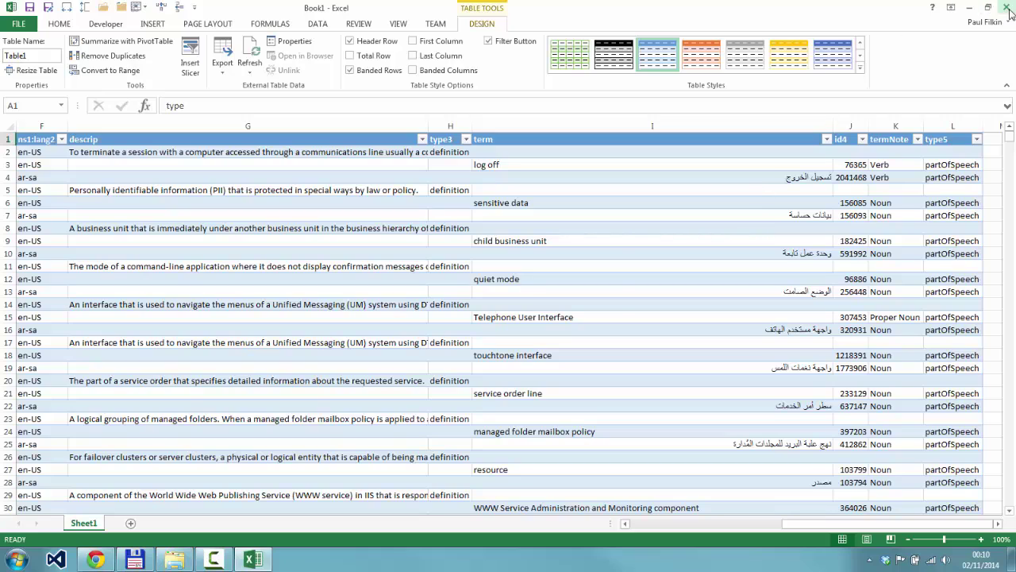
left_click(1006, 7)
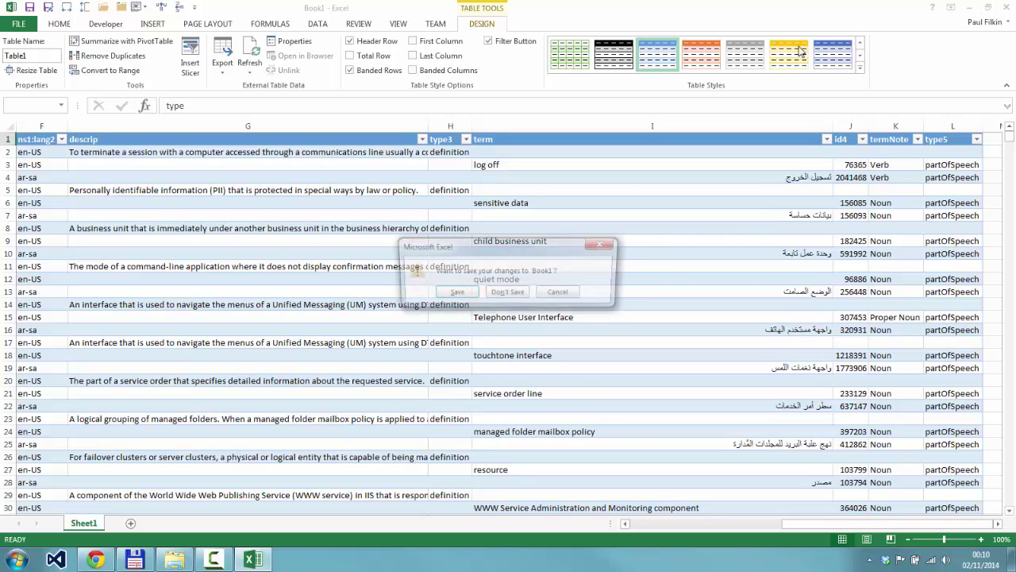
left_click(516, 295)
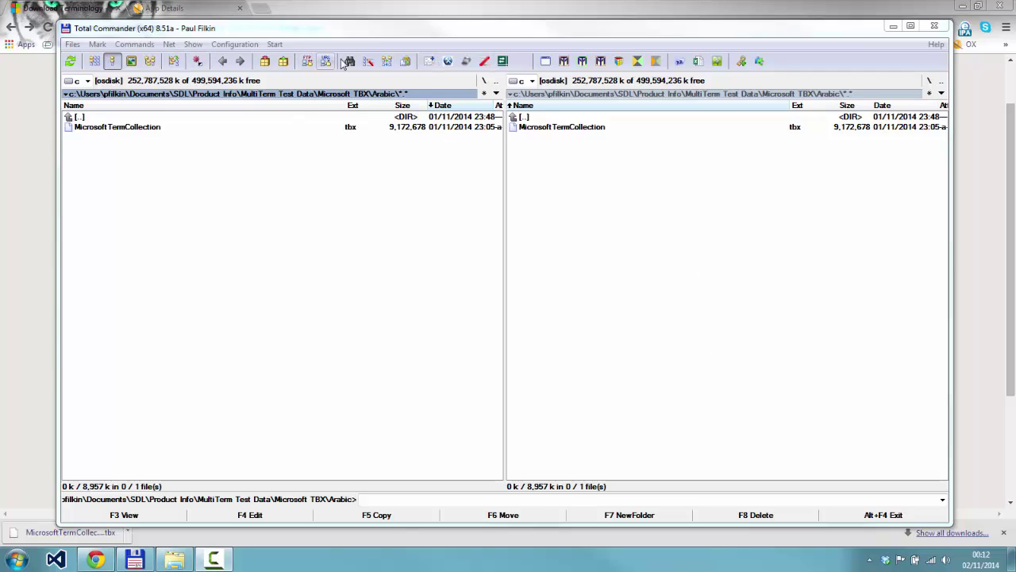
Step: Launch Glossary Converter and open its settings, where Excel 2007 Workbook is the output format
left_click(503, 61)
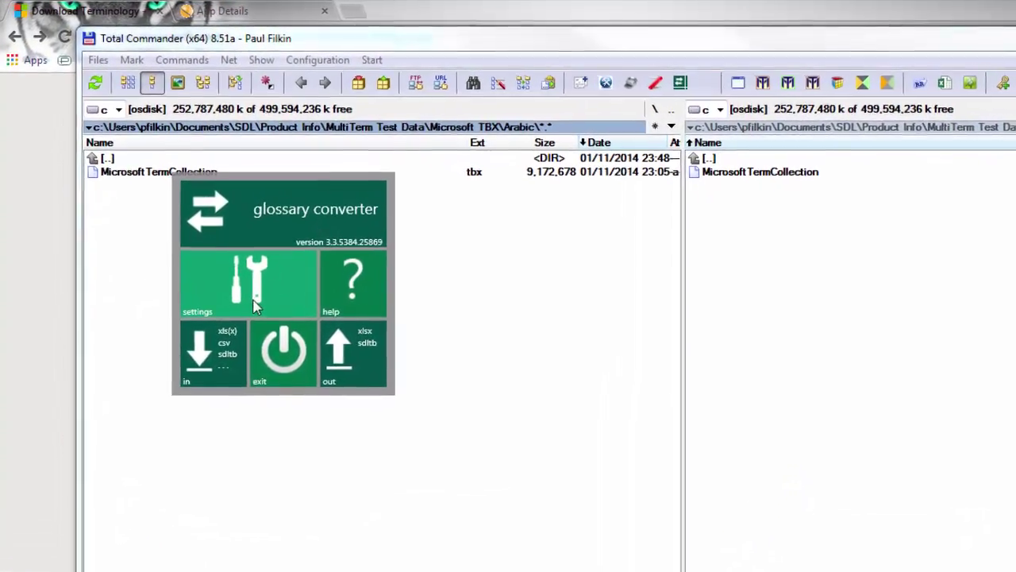
left_click(244, 295)
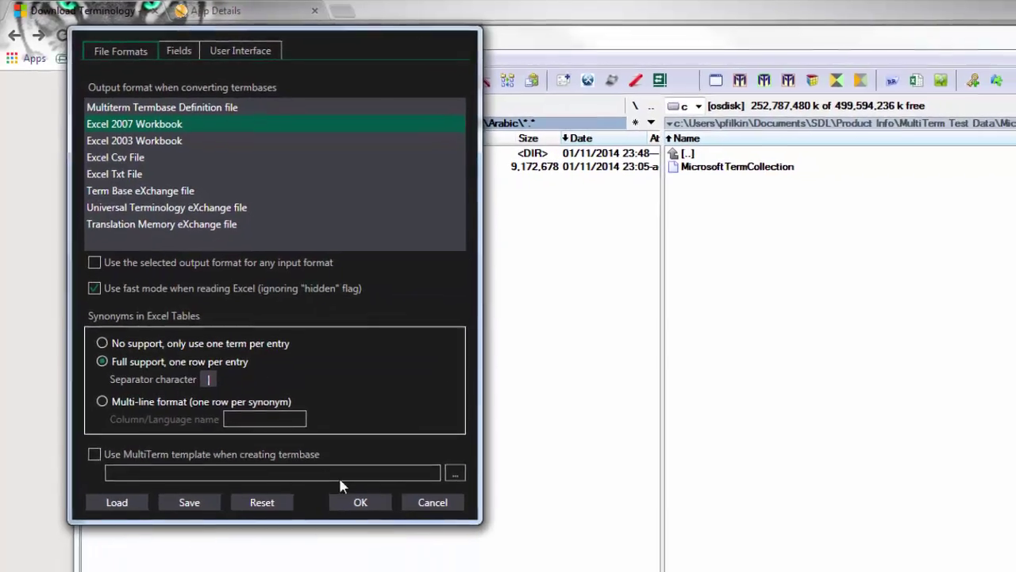
Step: Close the converter settings, select the MicrosoftTermCollection file, and reopen the converter's settings
left_click(343, 480)
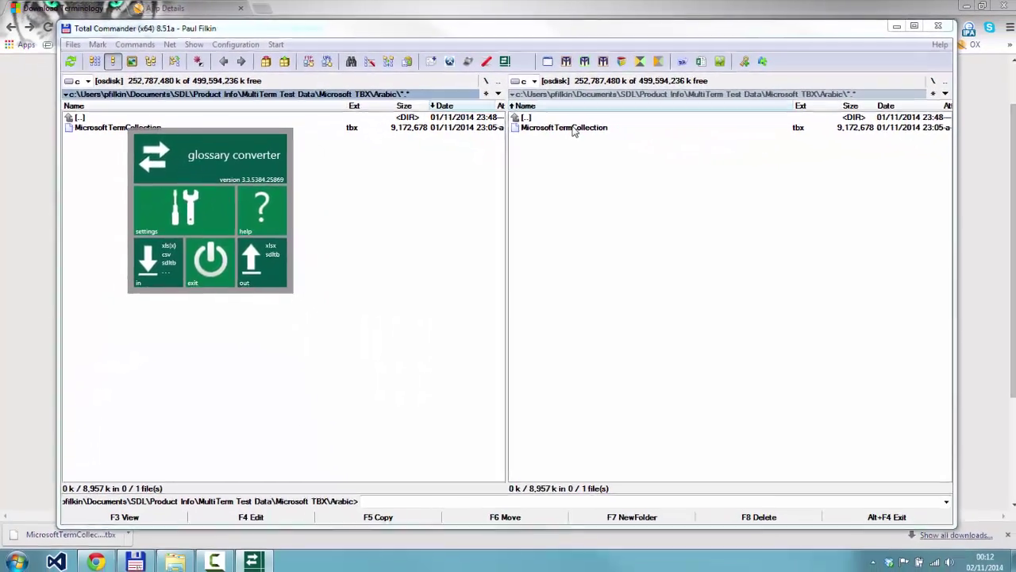
left_click(574, 131)
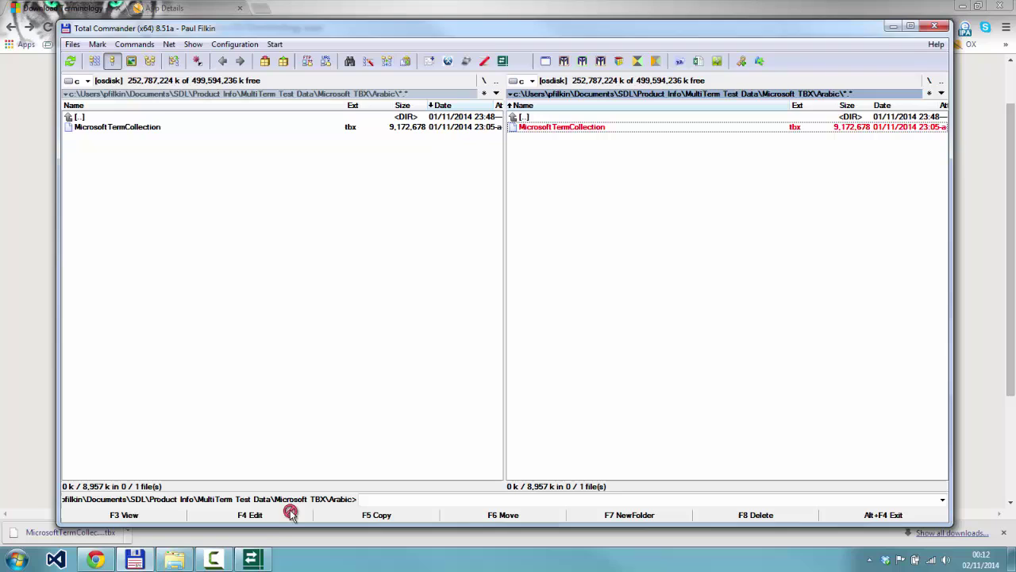
left_click(267, 560)
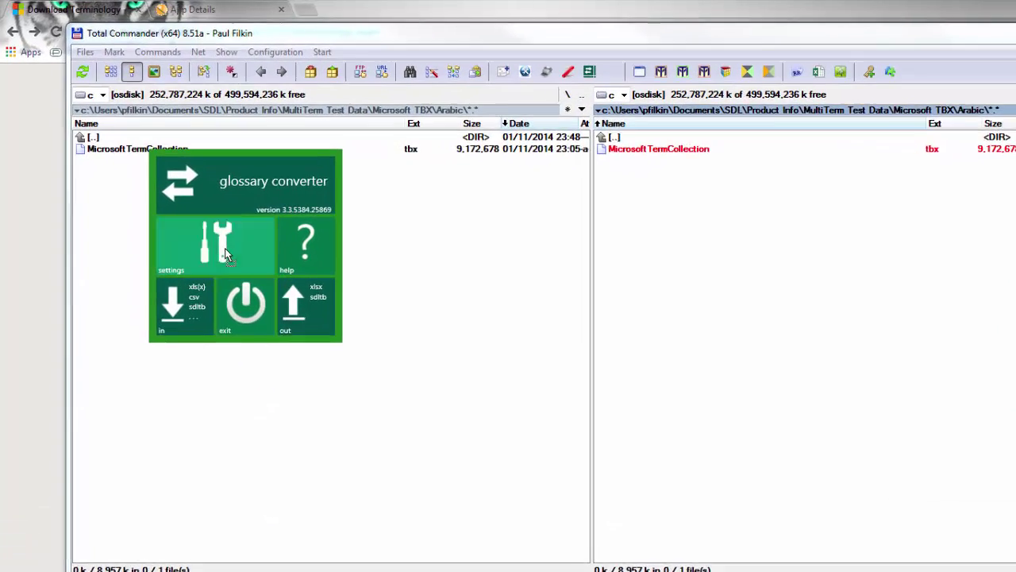
left_click(193, 218)
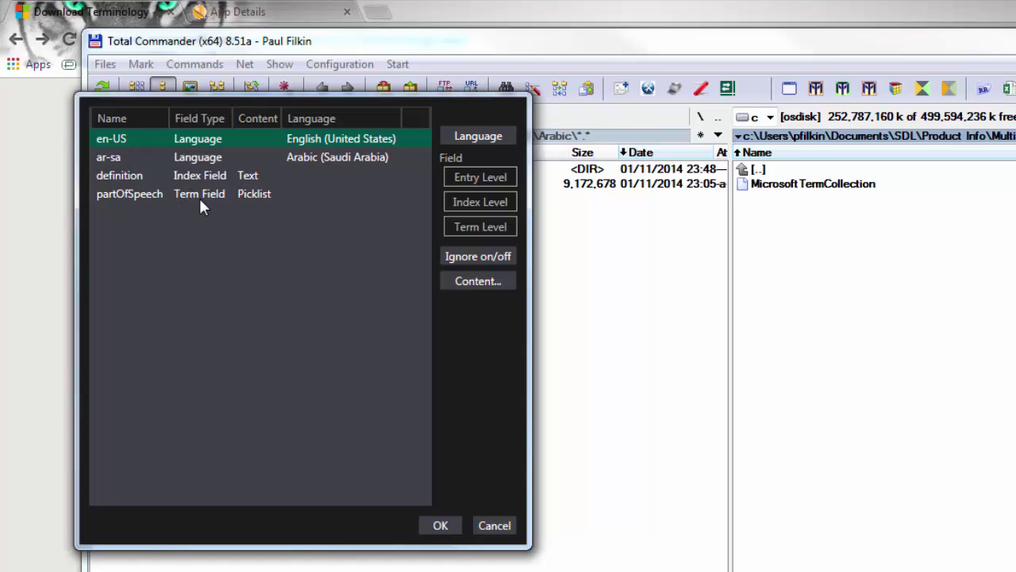
Step: Open the partOfSpeech field's content type choices and pick Text
left_click(254, 195)
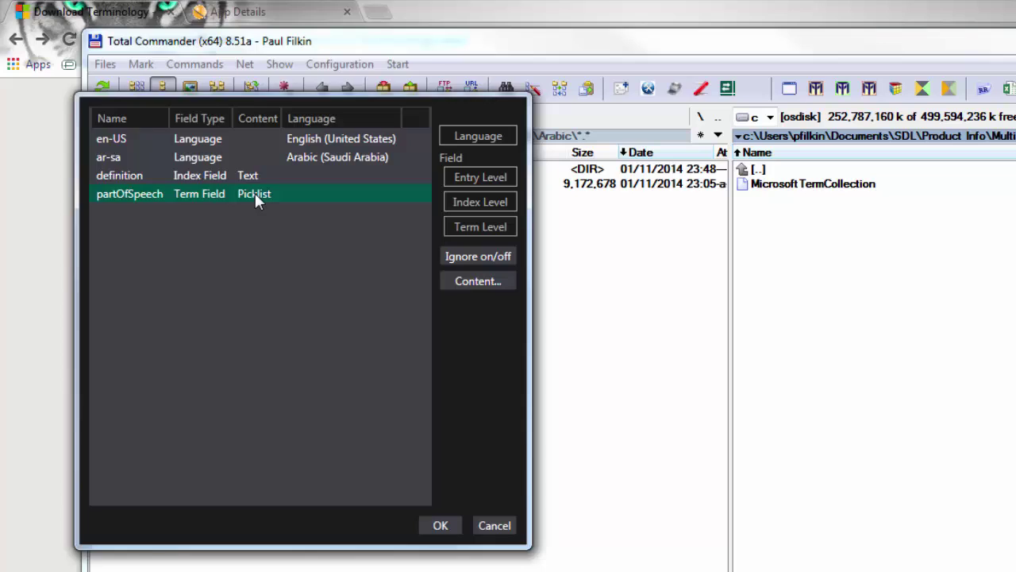
double_click(255, 195)
left_click(397, 256)
double_click(240, 195)
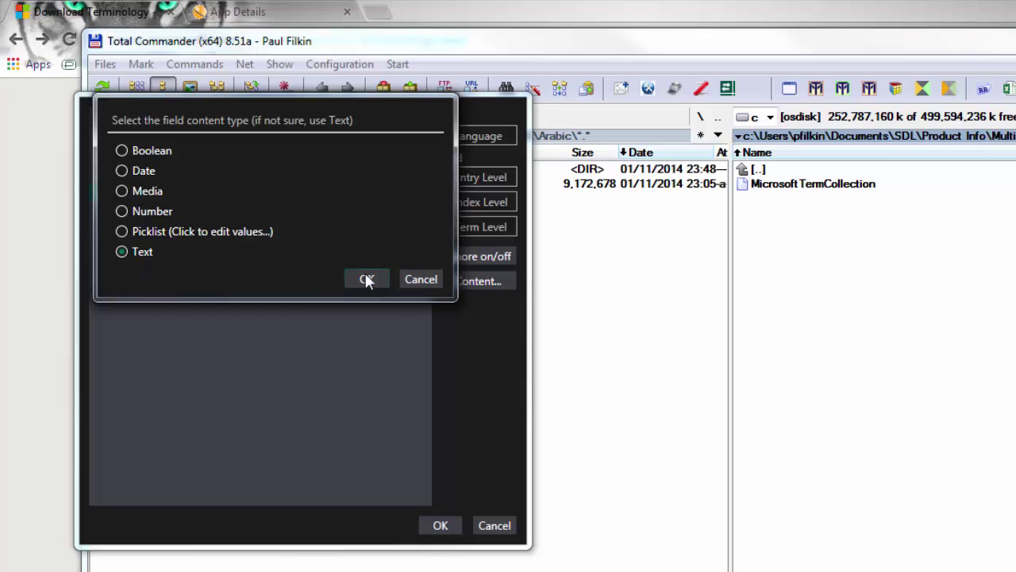
Step: Confirm Text for partOfSpeech, then switch its content type to Picklist
left_click(365, 280)
double_click(247, 196)
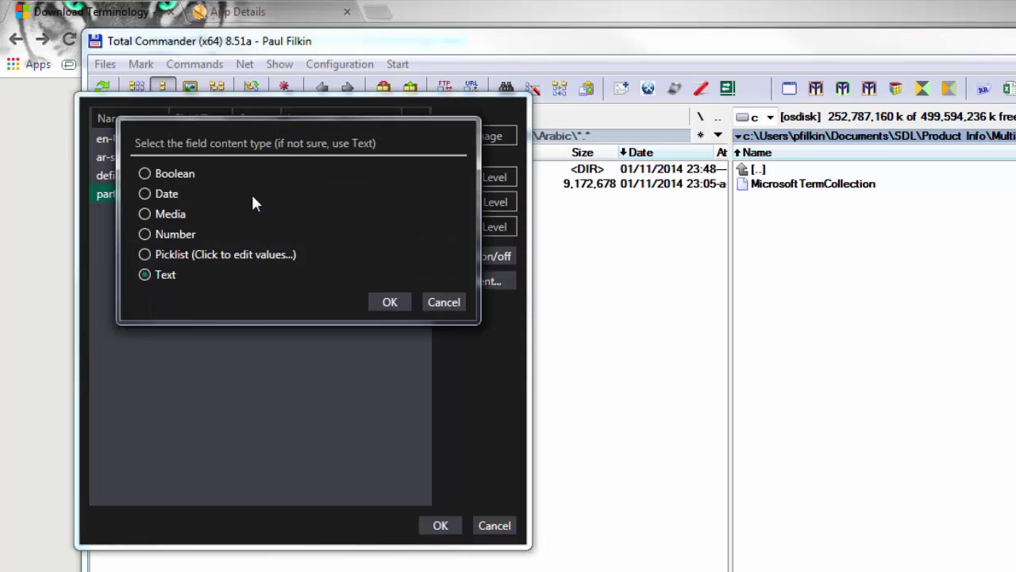
left_click(176, 256)
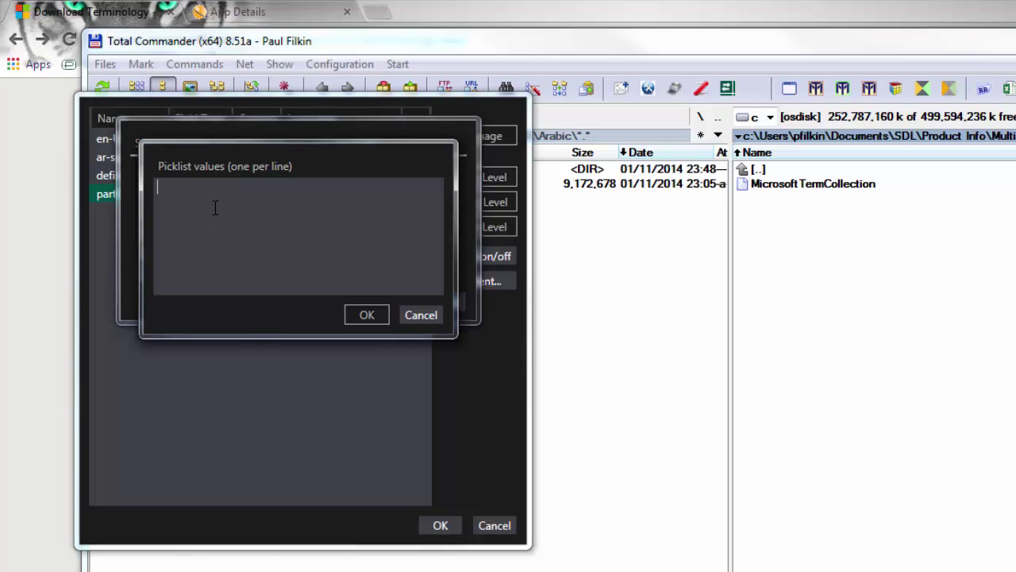
Step: Enter picklist values Adjective, Adverb, Noun, Not Selected, Other, Proper Noun, Verb and confirm
type("Adj")
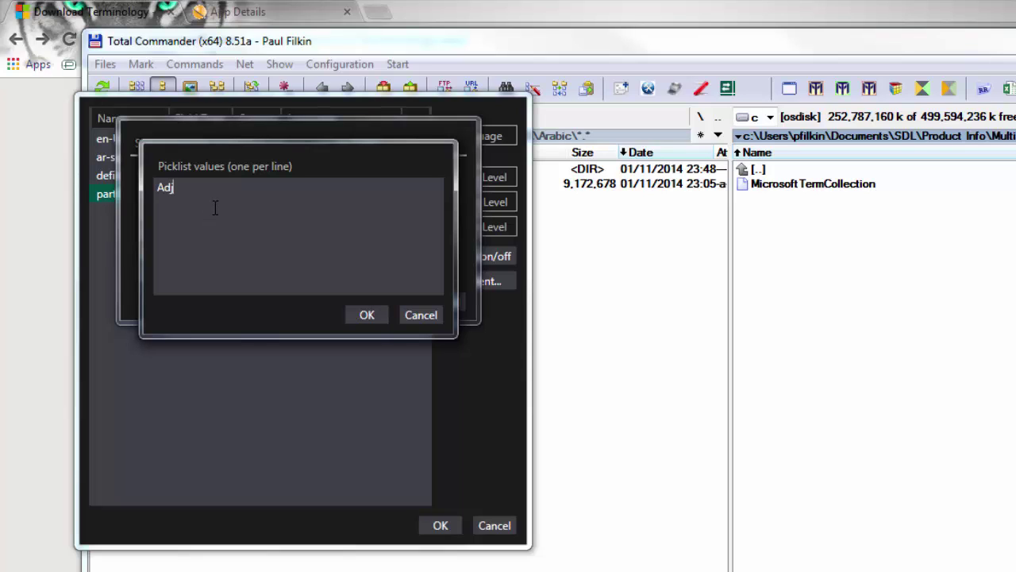
type("ective")
key("Return")
type("Adverb ")
type("Noun")
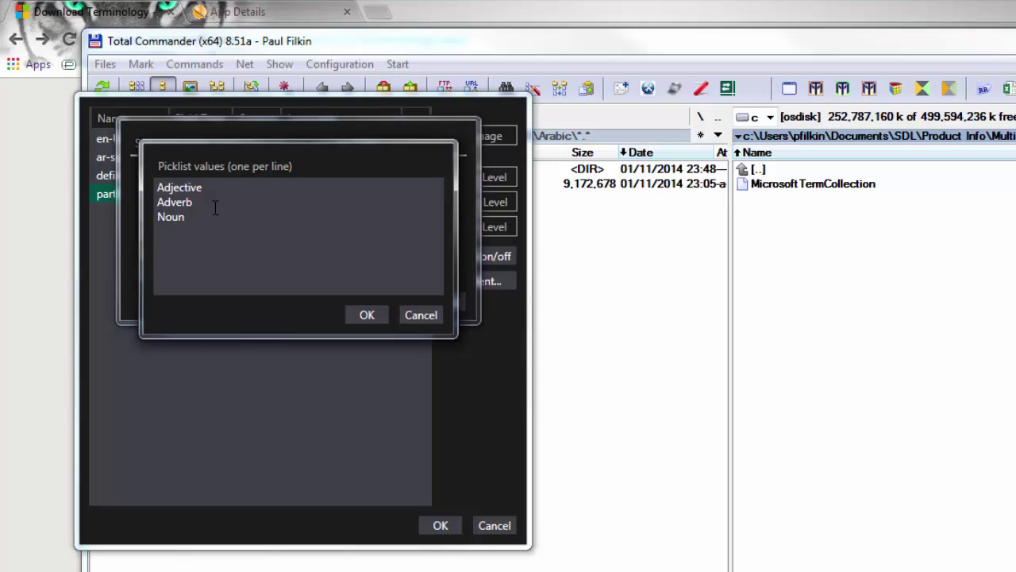
key("Return")
type("Not Selected")
key("Return")
type("Other")
key("Return")
type("Proiper")
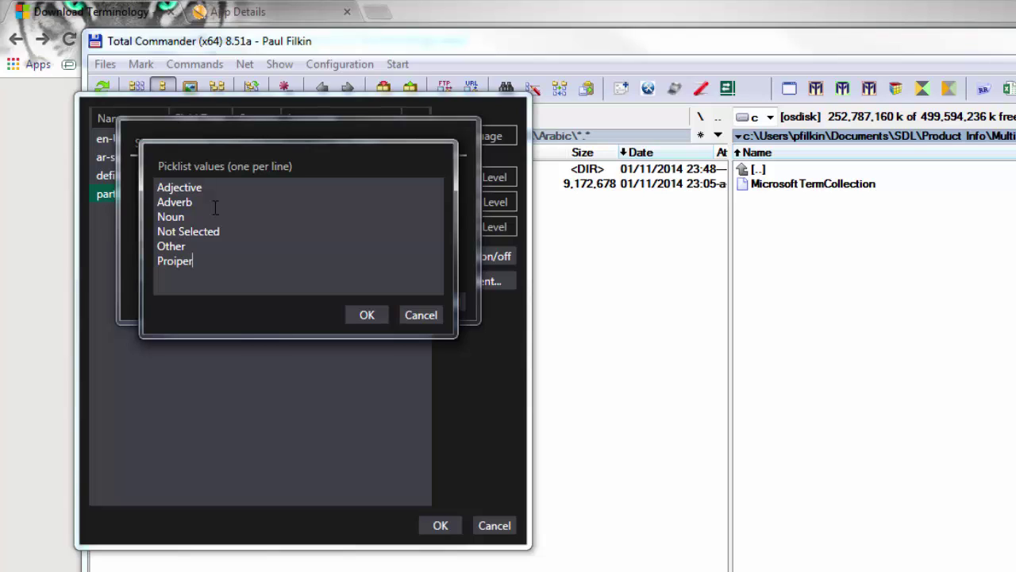
key("BackSpace")
key("BackSpace")
key("BackSpace")
key("BackSpace")
type("per Noun Verb")
key("Up")
key("Up")
key("Up")
key("Up")
key("Up")
left_click(367, 317)
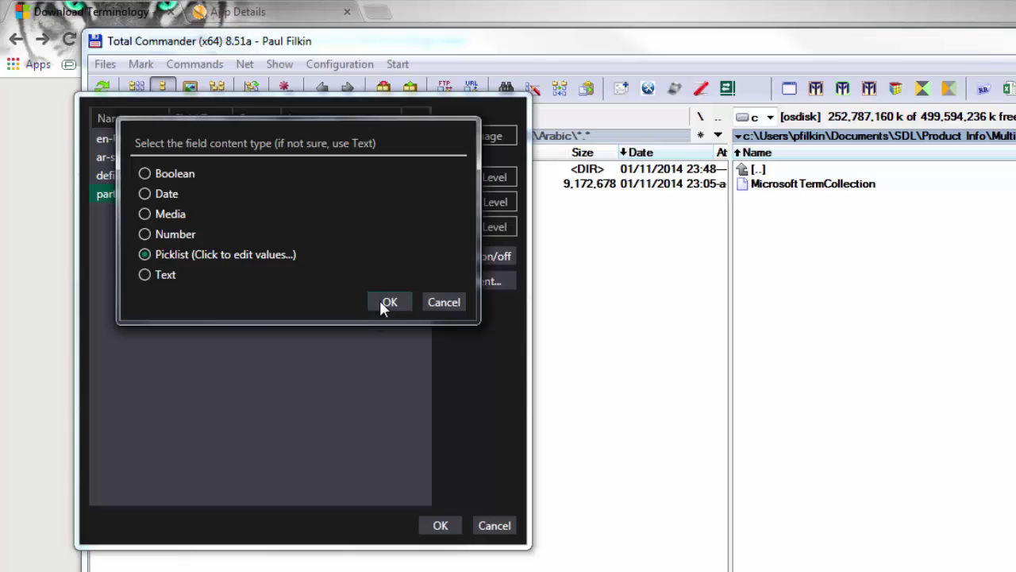
left_click(387, 303)
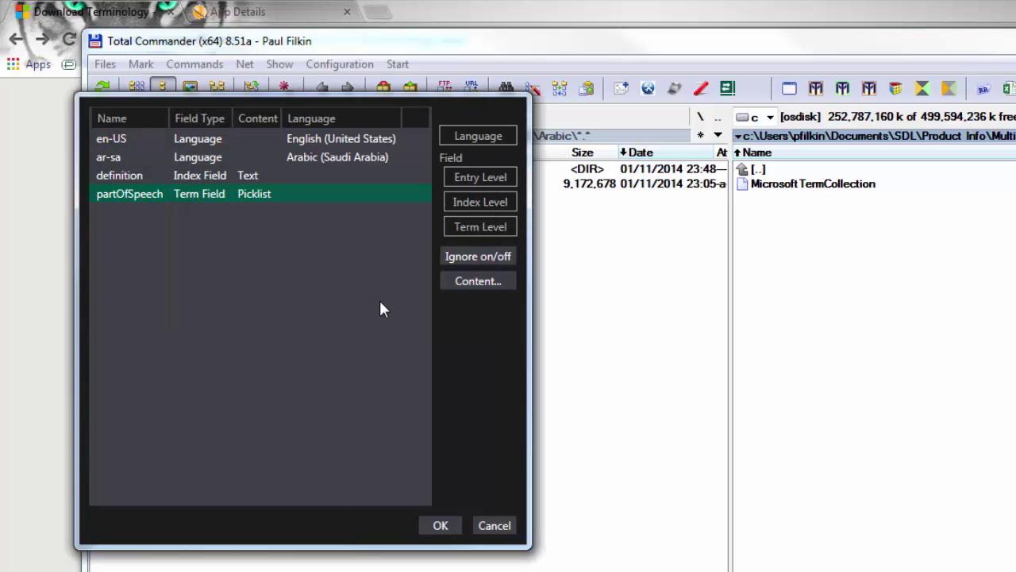
Step: Run the conversion, producing the 40,759,296-byte MicrosoftTermCollection.sdltb termbase
left_click(439, 525)
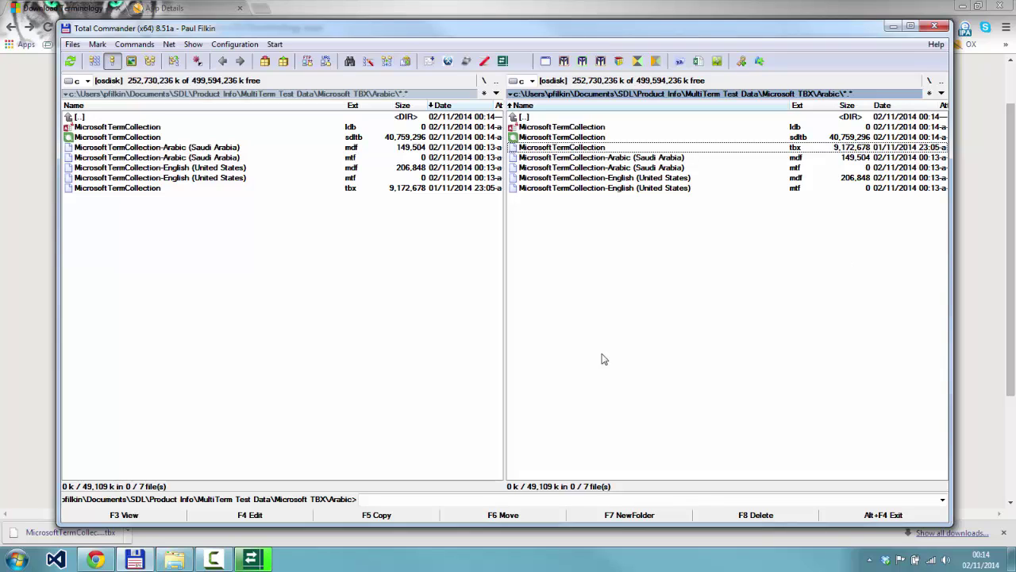
left_click(251, 560)
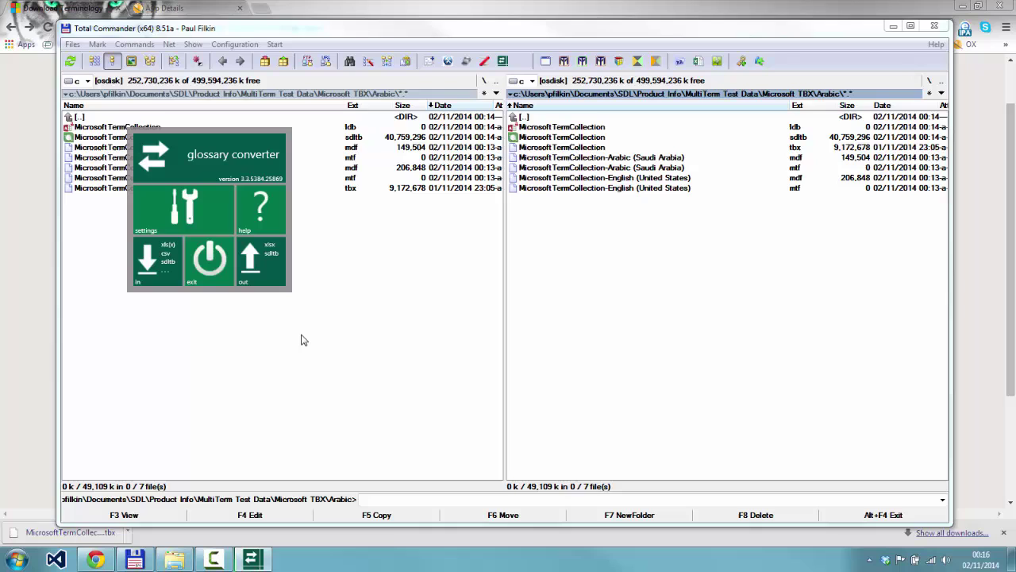
Step: Exit Glossary Converter and open MicrosoftTermCollection.sdltb in SDL MultiTerm
left_click(208, 277)
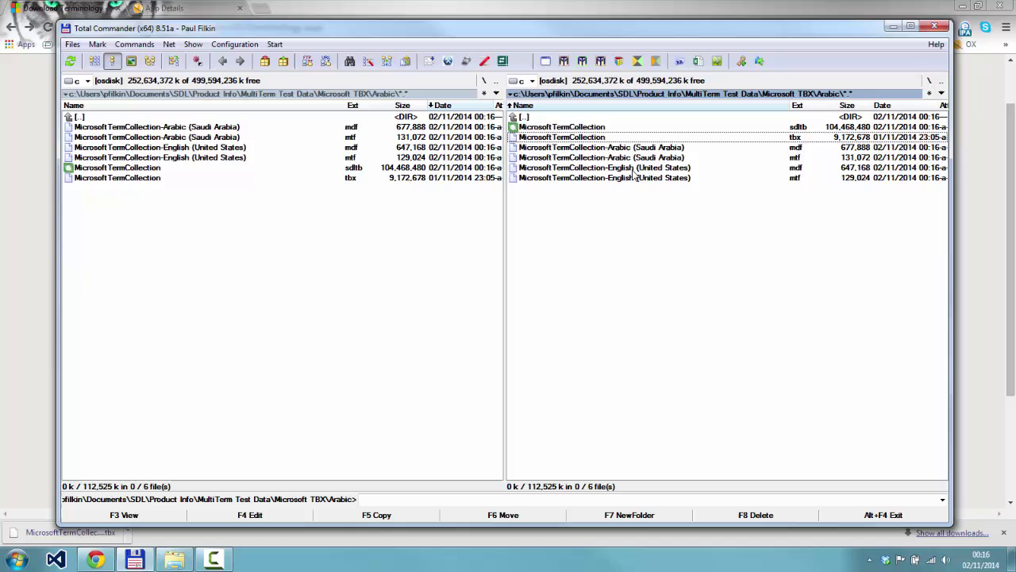
double_click(577, 129)
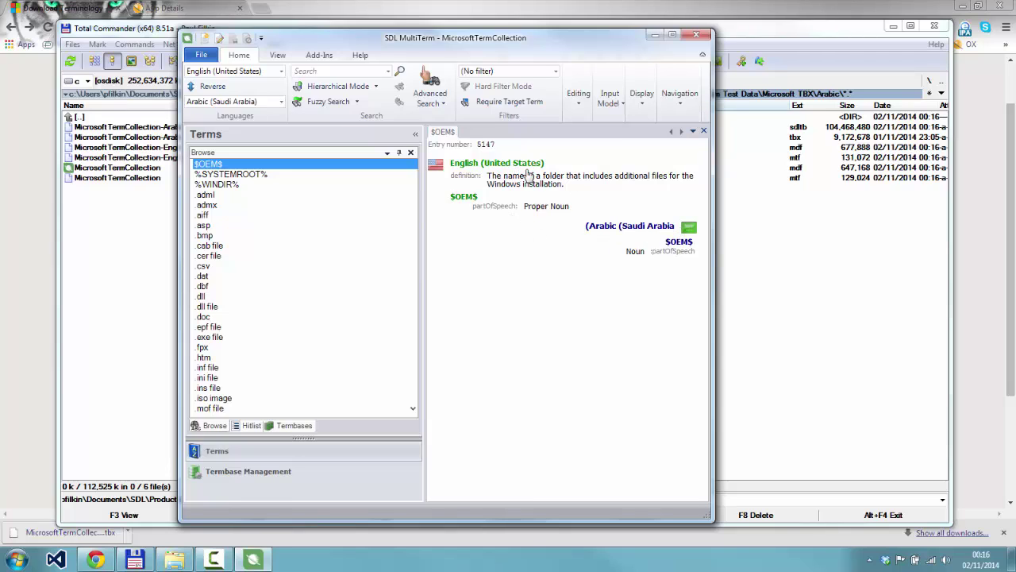
Step: Check partOfSpeech values on the .aiff through .inf entries, then show the termbase statistics overview
left_click(220, 217)
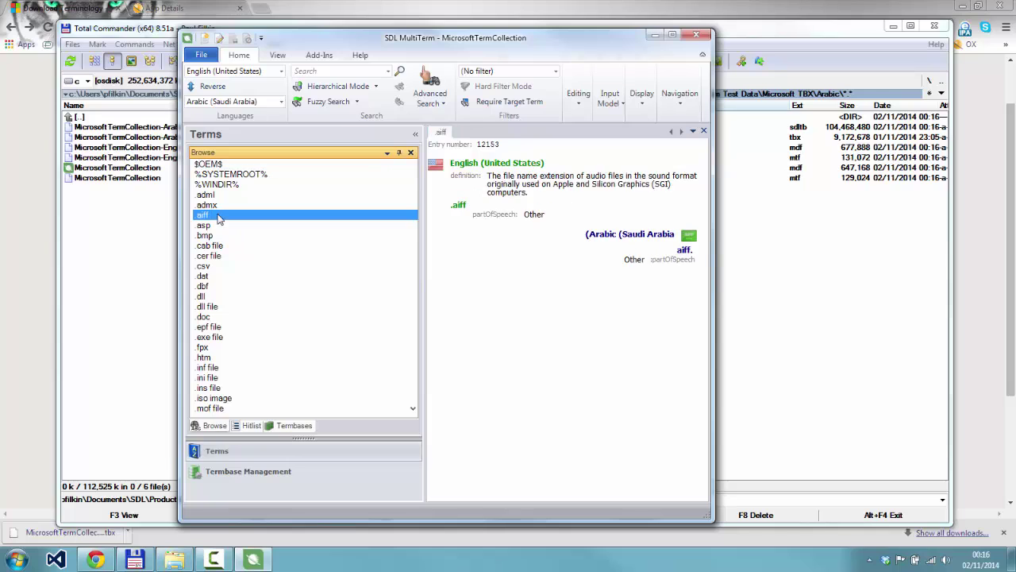
left_click(222, 246)
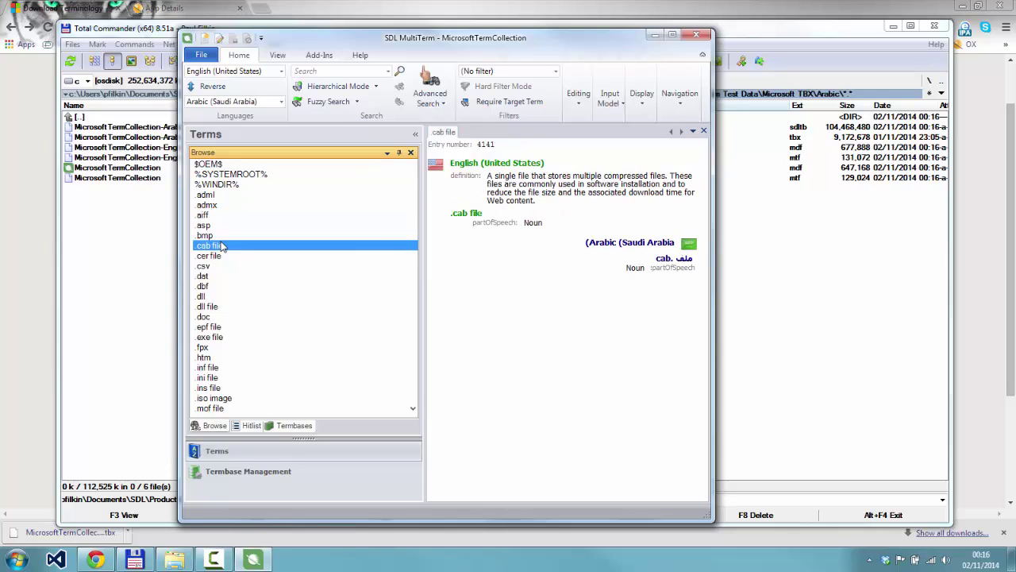
key("Down")
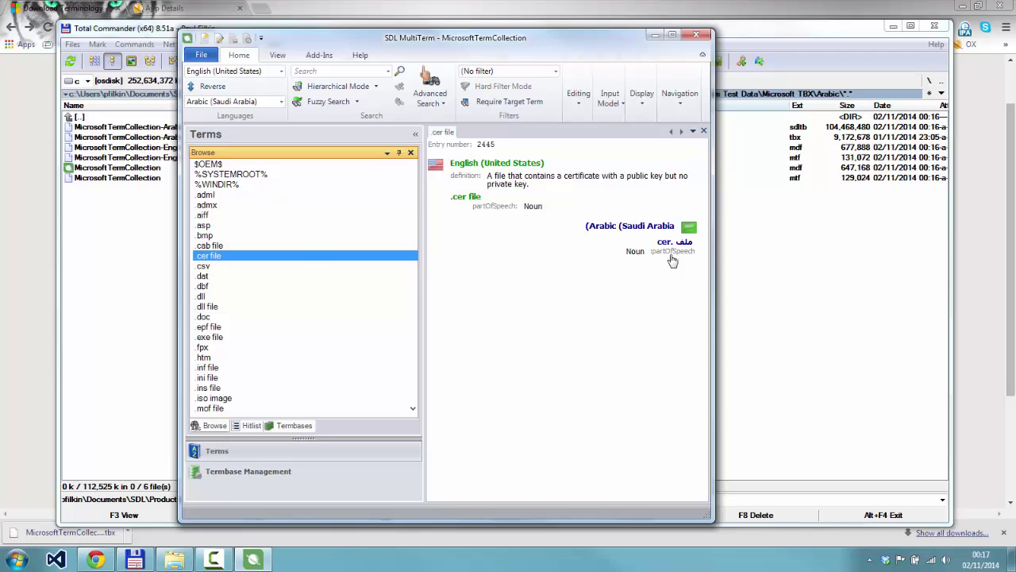
key("Down")
key("Down")
key("Down")
key("Down")
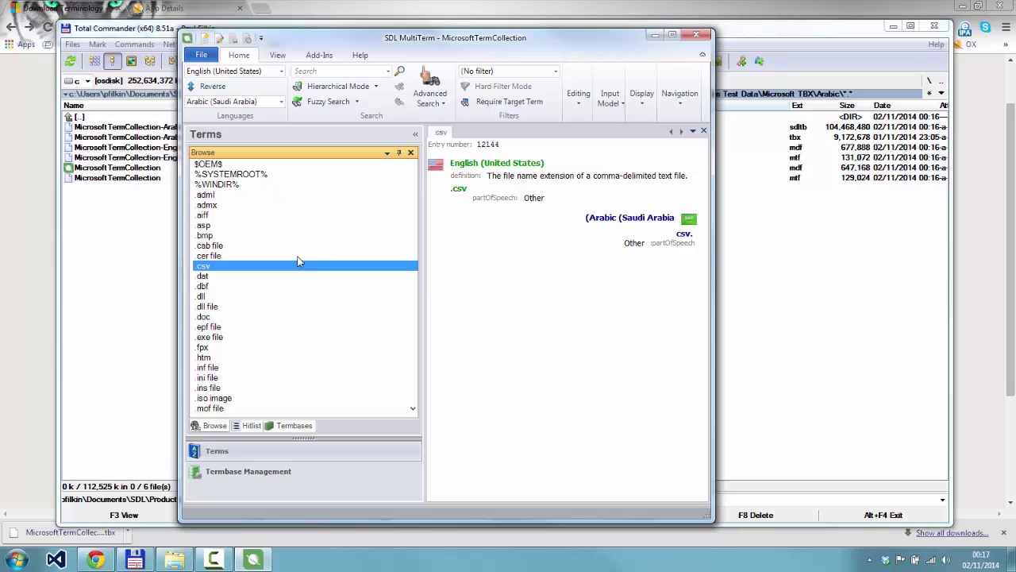
key("Down")
key("Down")
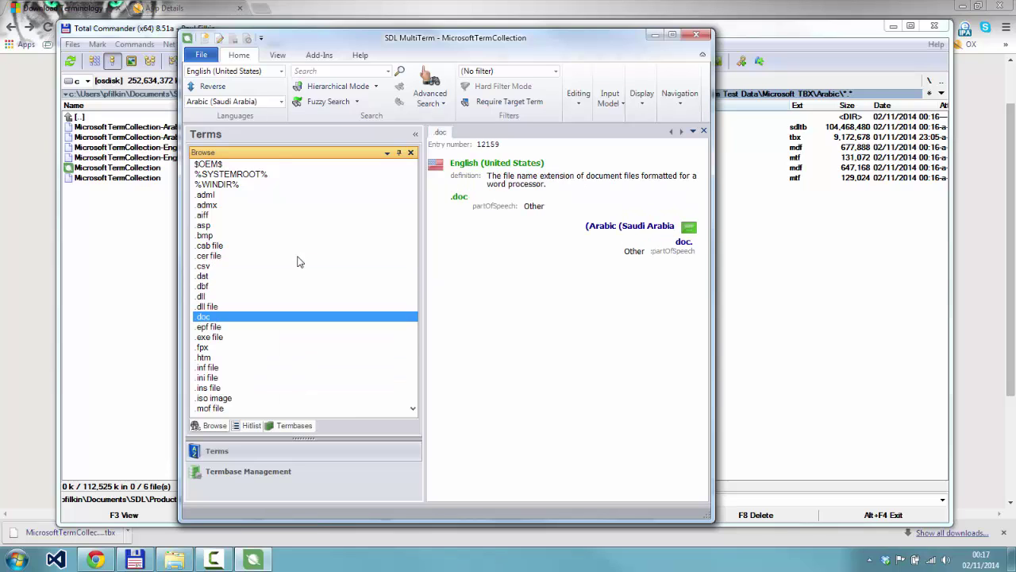
key("Down")
key("Down")
key("Down")
key("Down")
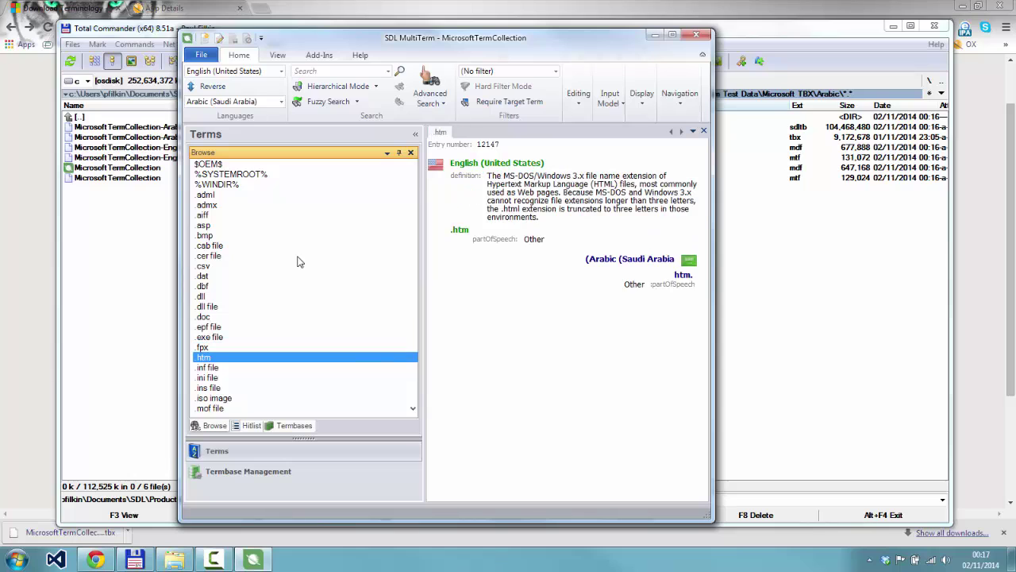
key("Down")
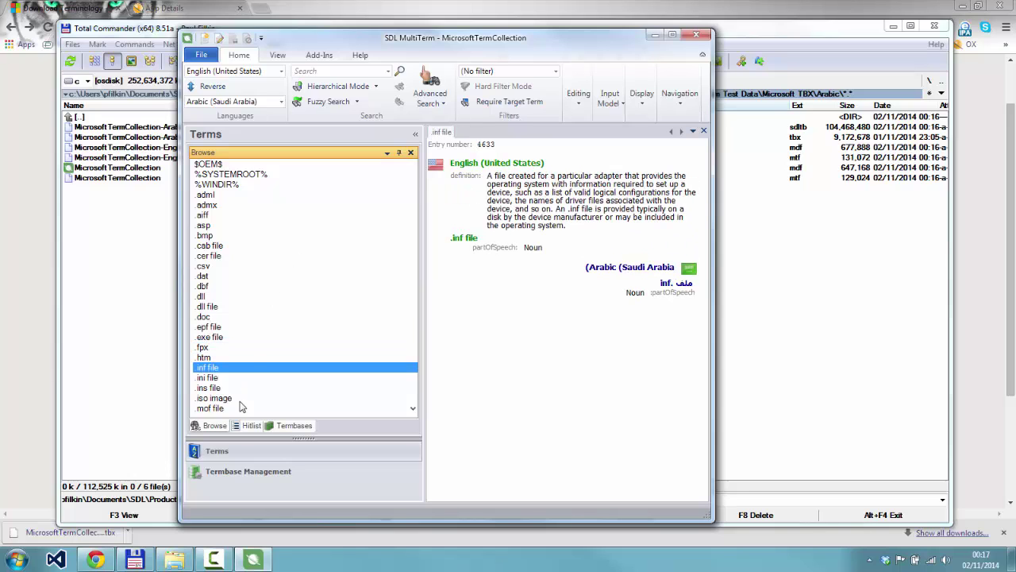
left_click(231, 473)
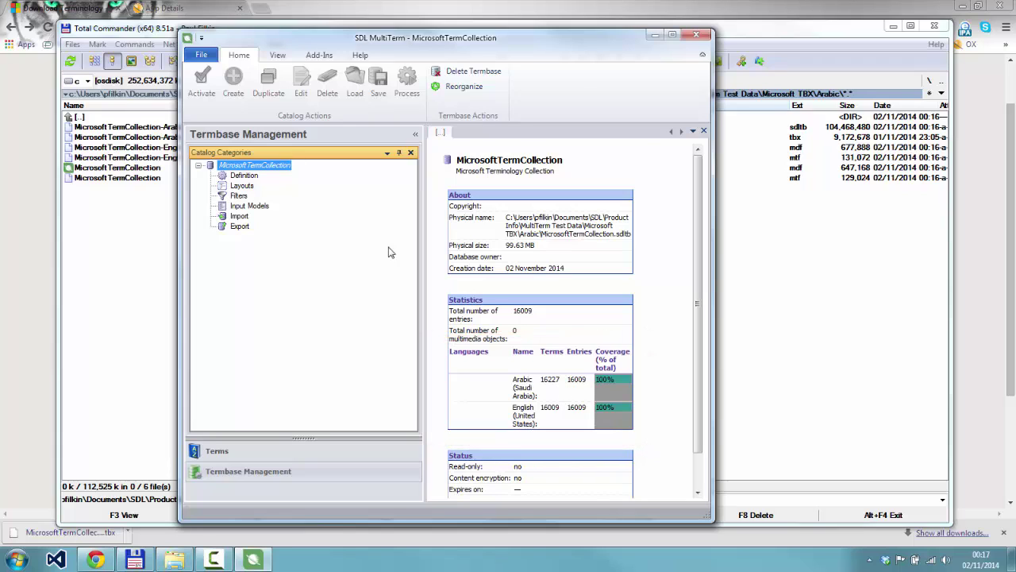
Step: Show the MicrosoftTermCollection definition with its Arabic and English languages and partOfSpeech picklist
left_click(242, 179)
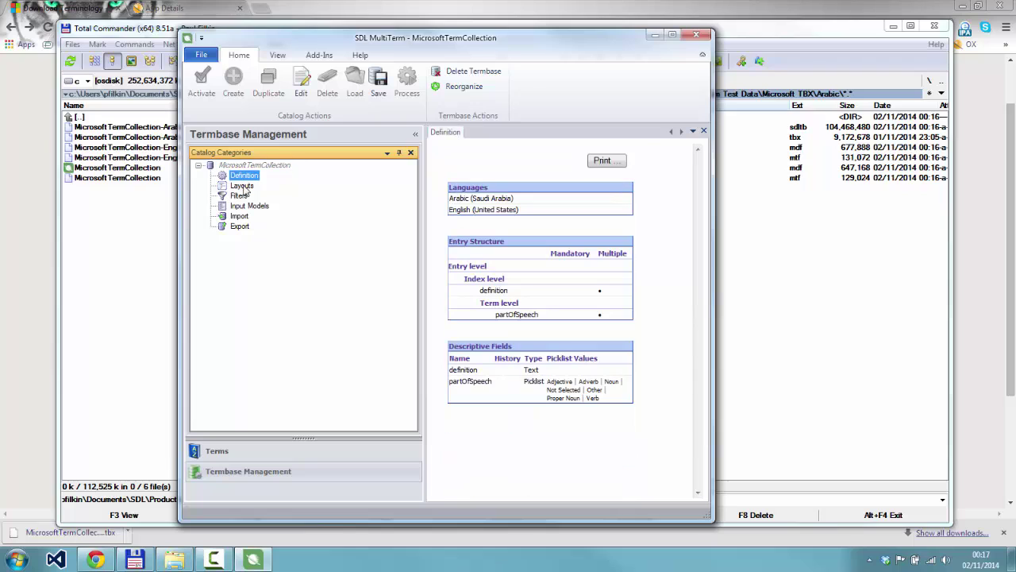